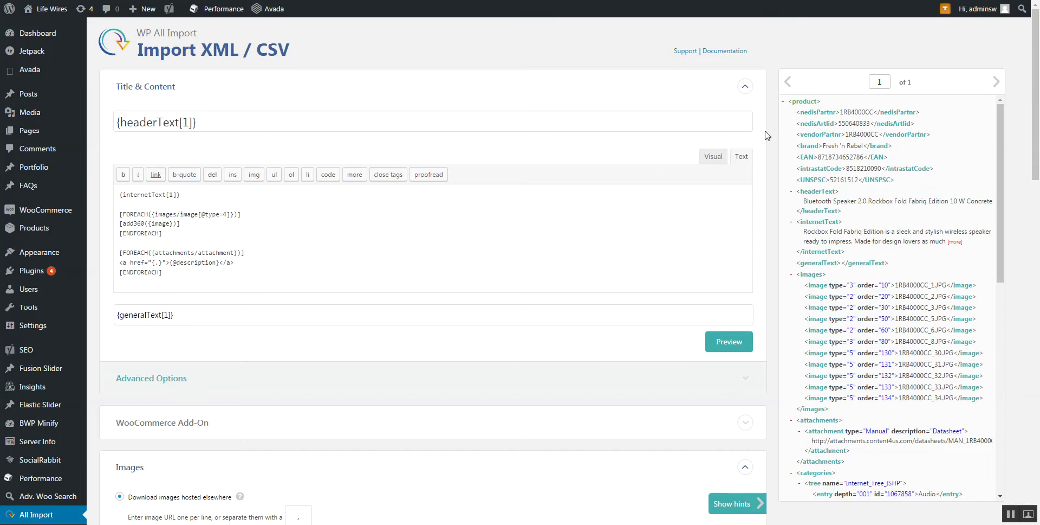
- Highlight the 360 image loop block in the post content
{"action": "scroll", "coordinate": [1001, 271], "scroll_direction": "down", "scroll_amount": 2}
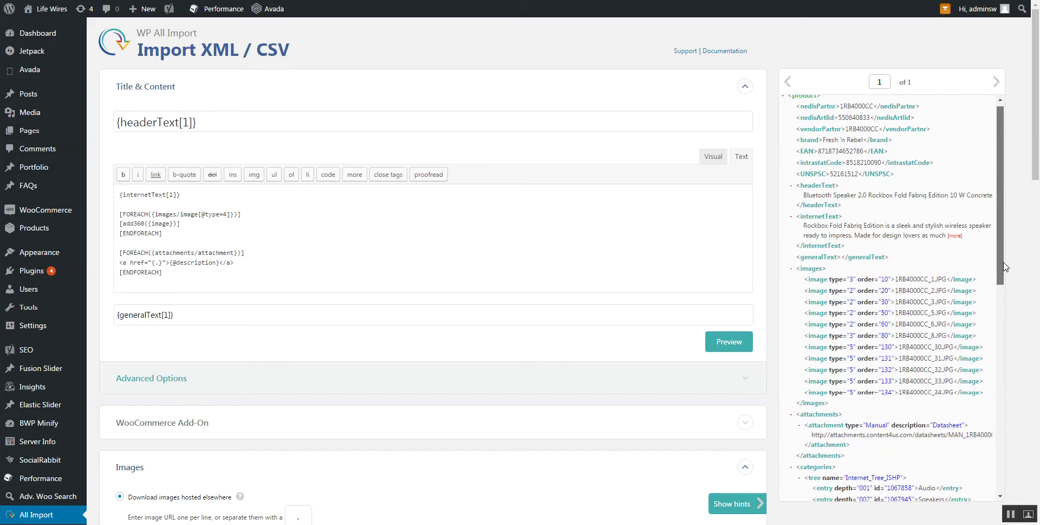
{"action": "scroll", "coordinate": [1003, 279], "scroll_direction": "up", "scroll_amount": 2}
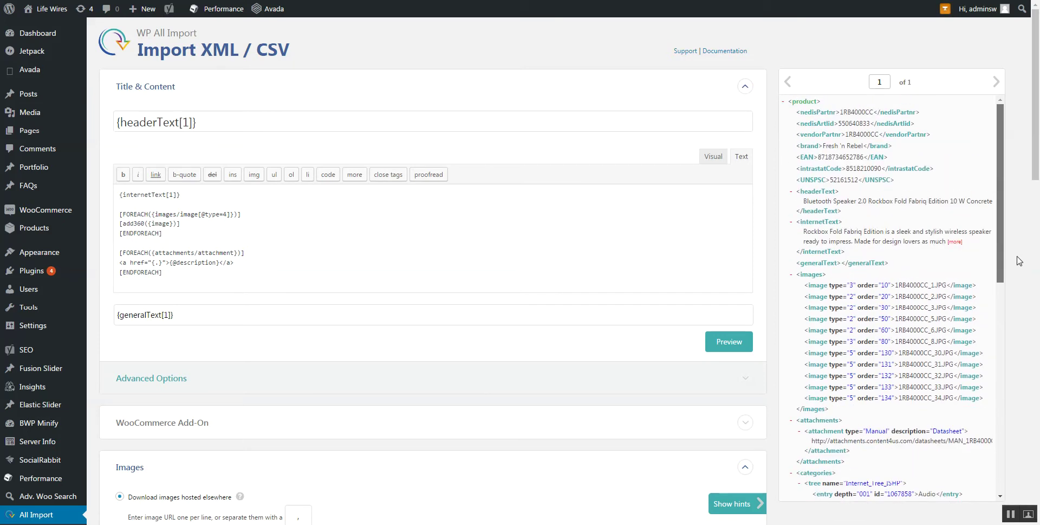
{"action": "scroll", "coordinate": [1016, 261], "scroll_direction": "down", "scroll_amount": 1}
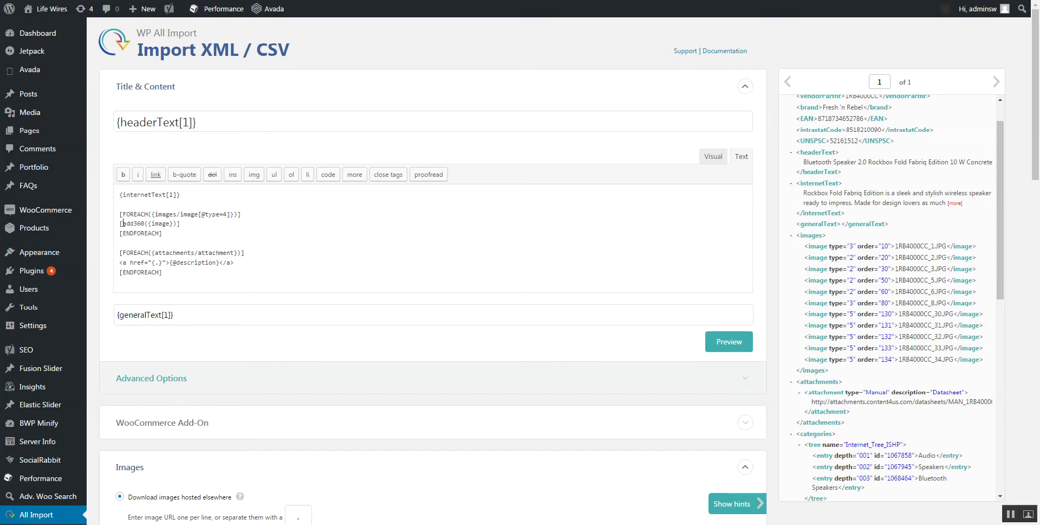
{"action": "left_click_drag", "start_coordinate": [120, 214], "coordinate": [180, 231]}
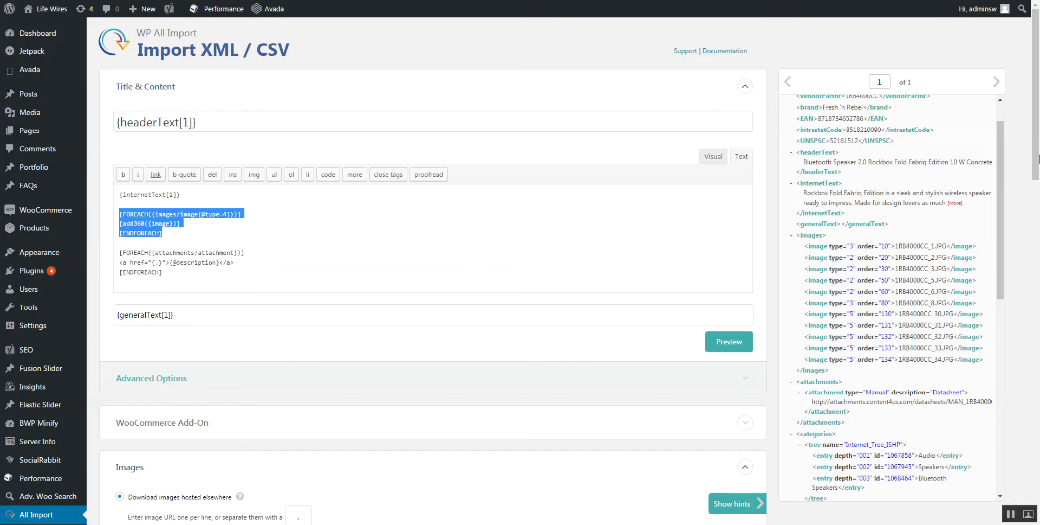
{"action": "mouse_move", "coordinate": [1038, 158]}
{"action": "left_mouse_down"}
{"action": "mouse_move", "coordinate": [1039, 184]}
{"action": "mouse_move", "coordinate": [1039, 175]}
{"action": "left_mouse_up"}
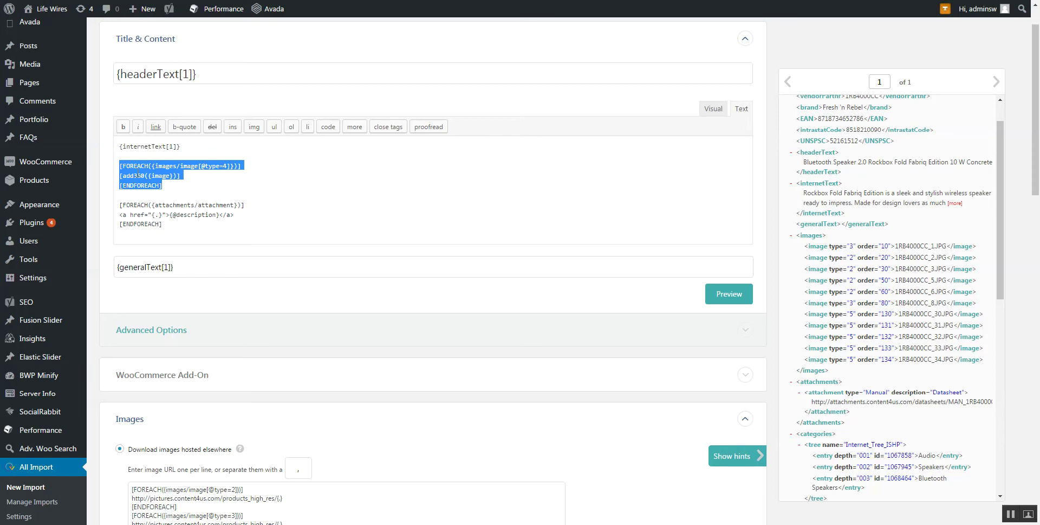
- Expand the Function Editor panel to reveal the custom add360 PHP function
{"action": "scroll", "coordinate": [1037, 225], "scroll_direction": "down", "scroll_amount": 15}
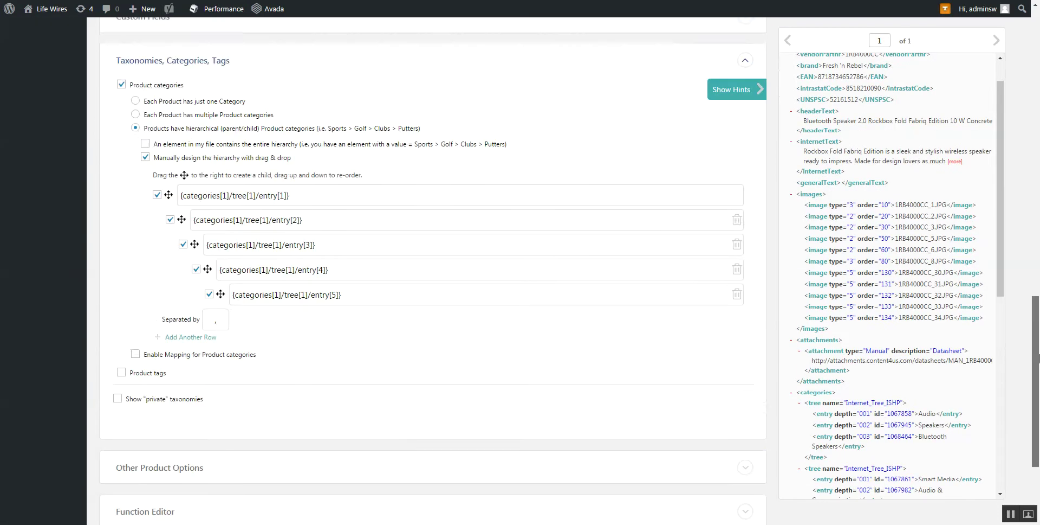
{"action": "left_click", "coordinate": [283, 369]}
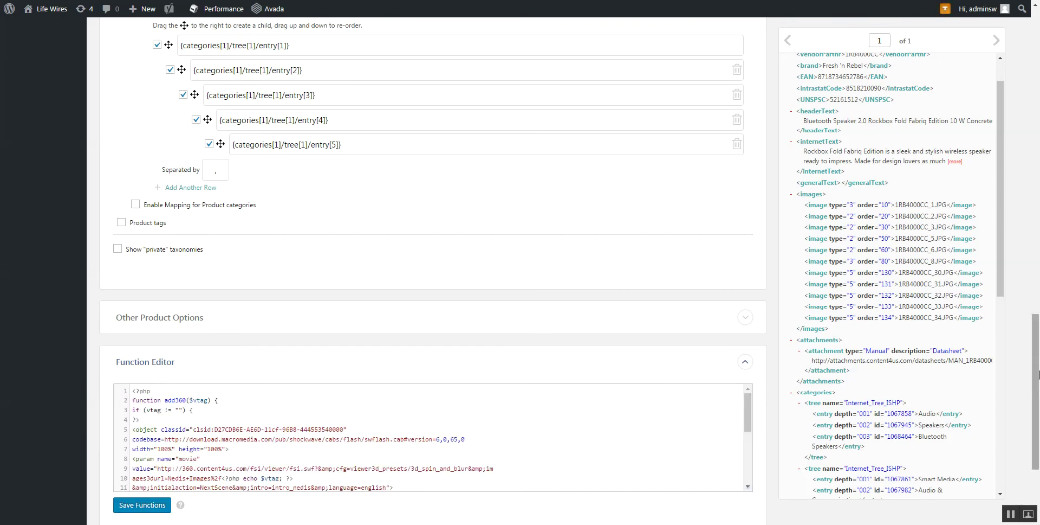
{"action": "scroll", "coordinate": [617, 335], "scroll_direction": "down", "scroll_amount": 3}
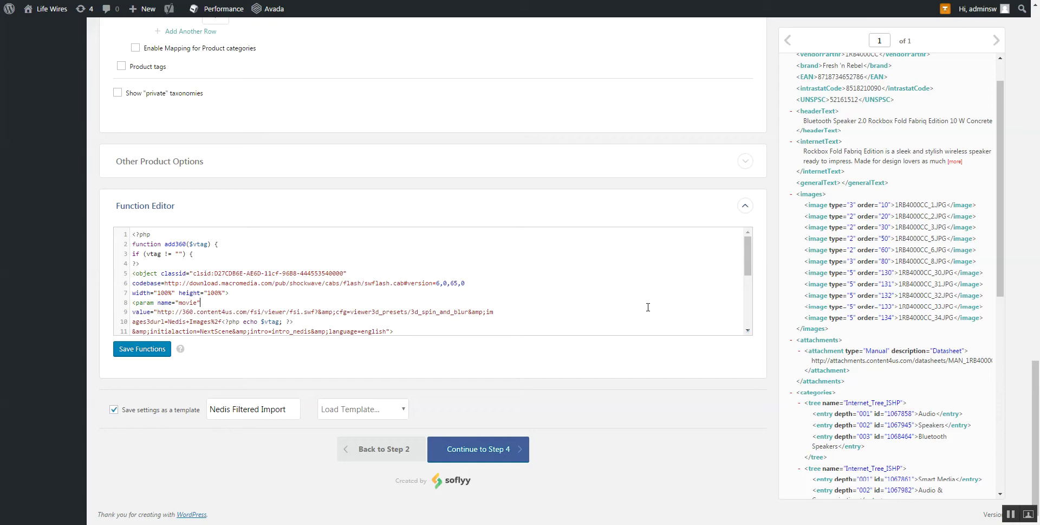
{"action": "left_click_drag", "start_coordinate": [748, 255], "coordinate": [771, 223]}
- Highlight the $vtag parameter of add360 and its echo into the viewer URL
{"action": "double_click", "coordinate": [178, 240]}
{"action": "left_click_drag", "start_coordinate": [190, 243], "coordinate": [205, 243]}
{"action": "left_click_drag", "start_coordinate": [752, 259], "coordinate": [753, 298]}
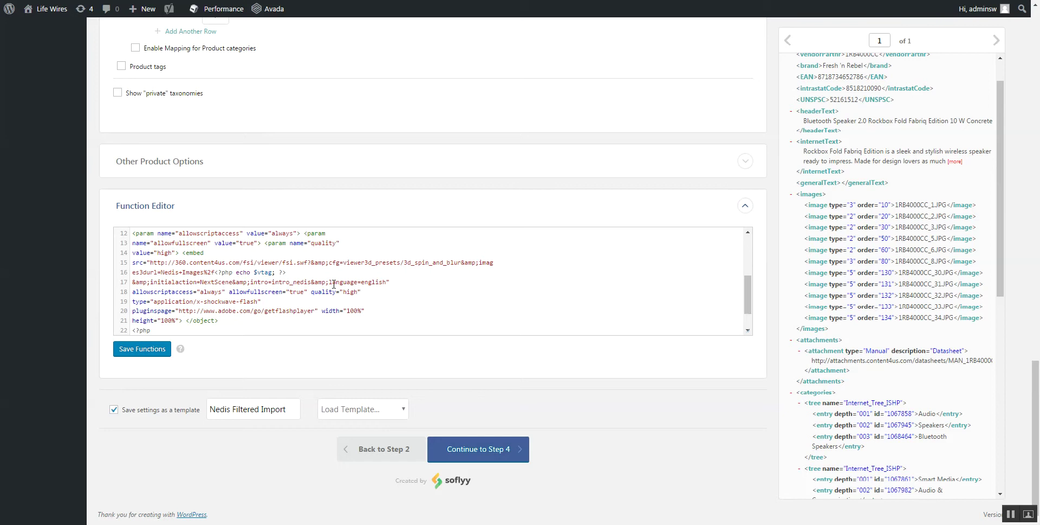
{"action": "double_click", "coordinate": [267, 272]}
{"action": "left_click_drag", "start_coordinate": [215, 273], "coordinate": [288, 272]}
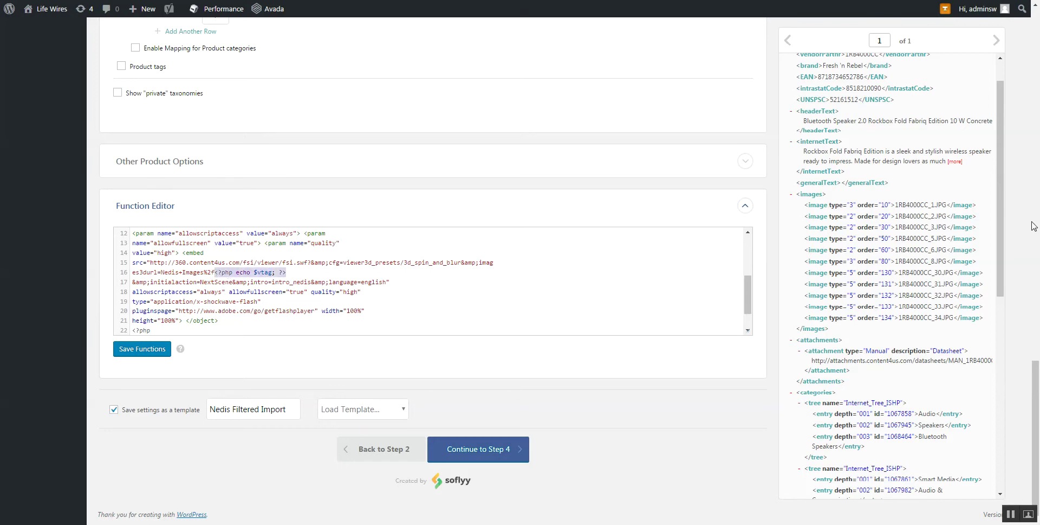
{"action": "scroll", "coordinate": [1034, 226], "scroll_direction": "up", "scroll_amount": 20}
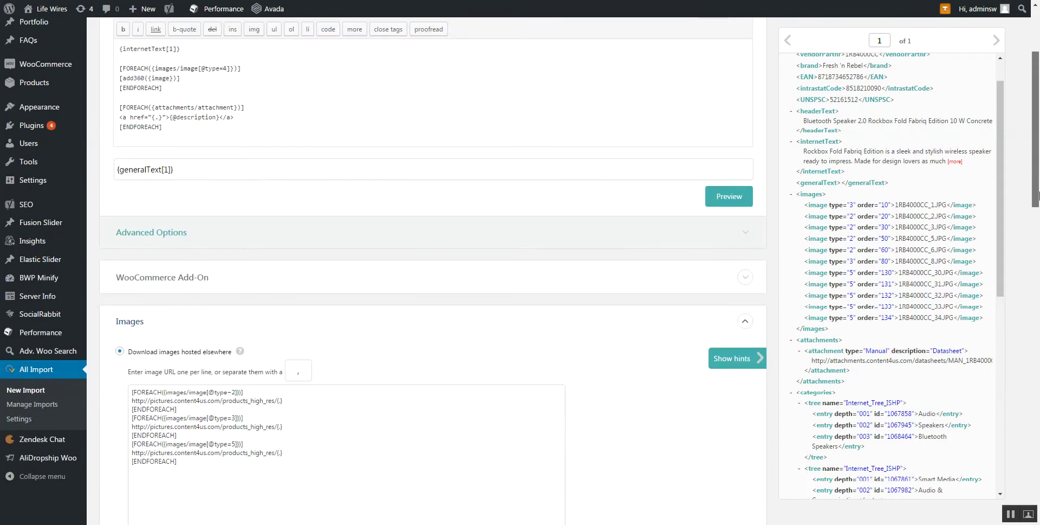
{"action": "left_click_drag", "start_coordinate": [1038, 195], "coordinate": [1039, 124]}
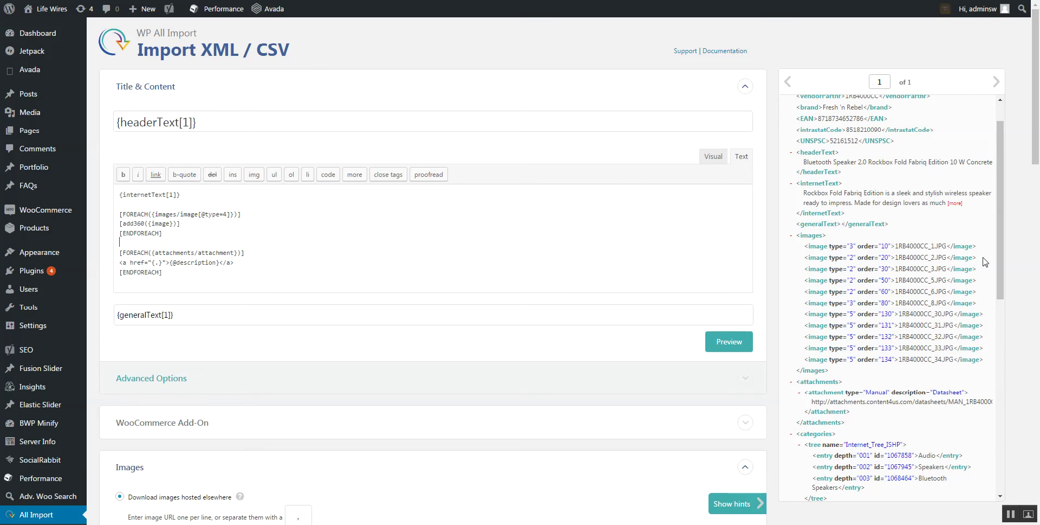
{"action": "scroll", "coordinate": [1002, 313], "scroll_direction": "down", "scroll_amount": 2}
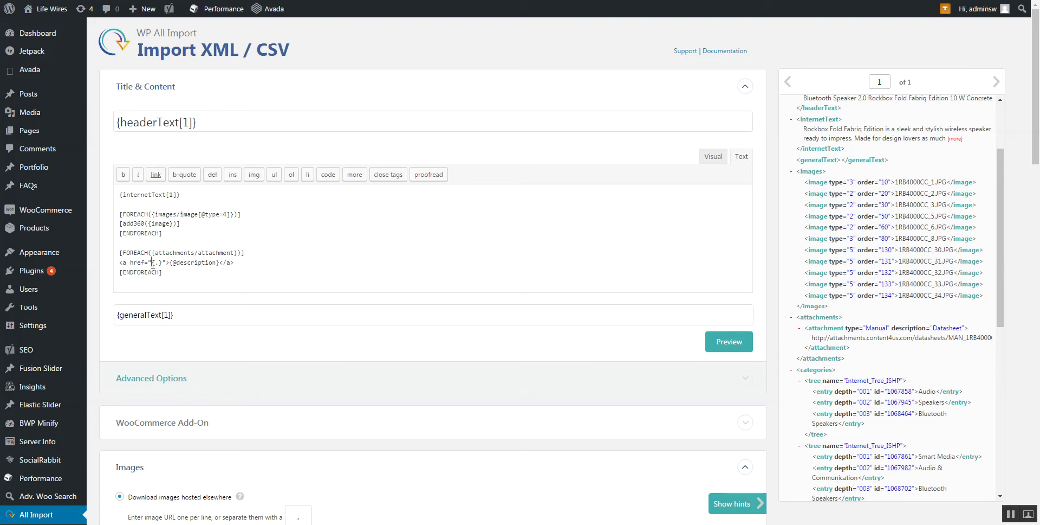
{"action": "left_click_drag", "start_coordinate": [153, 264], "coordinate": [162, 265]}
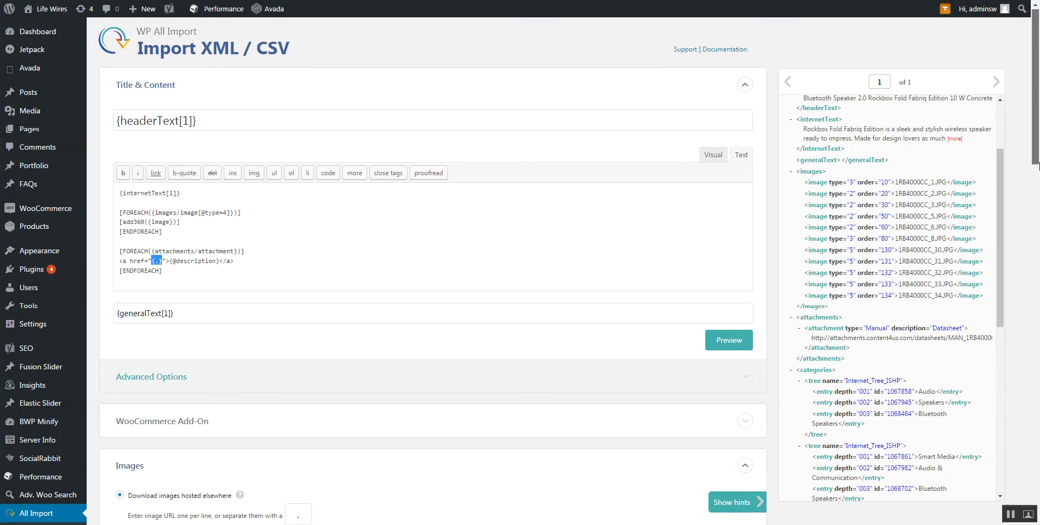
{"action": "scroll", "coordinate": [1036, 133], "scroll_direction": "down", "scroll_amount": 5}
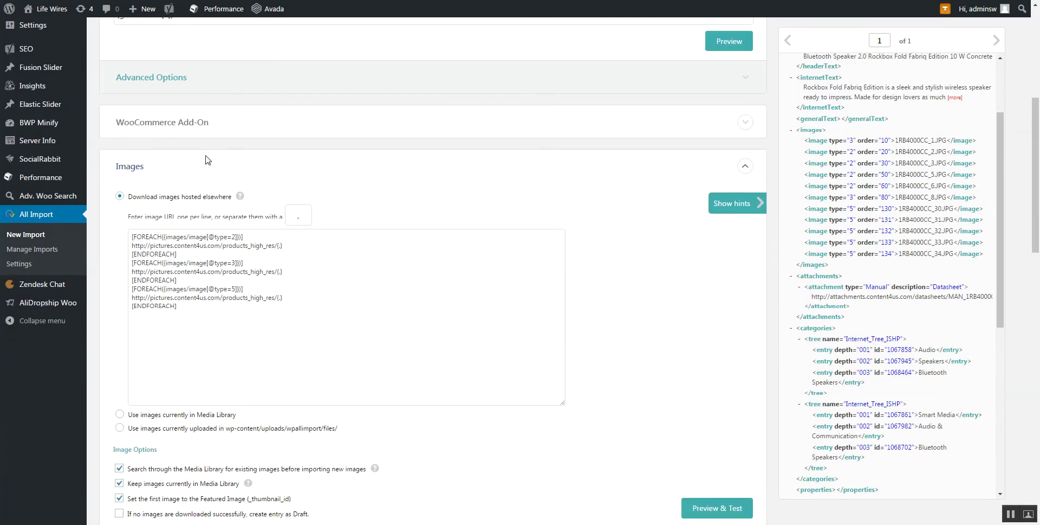
{"action": "left_click", "coordinate": [204, 127]}
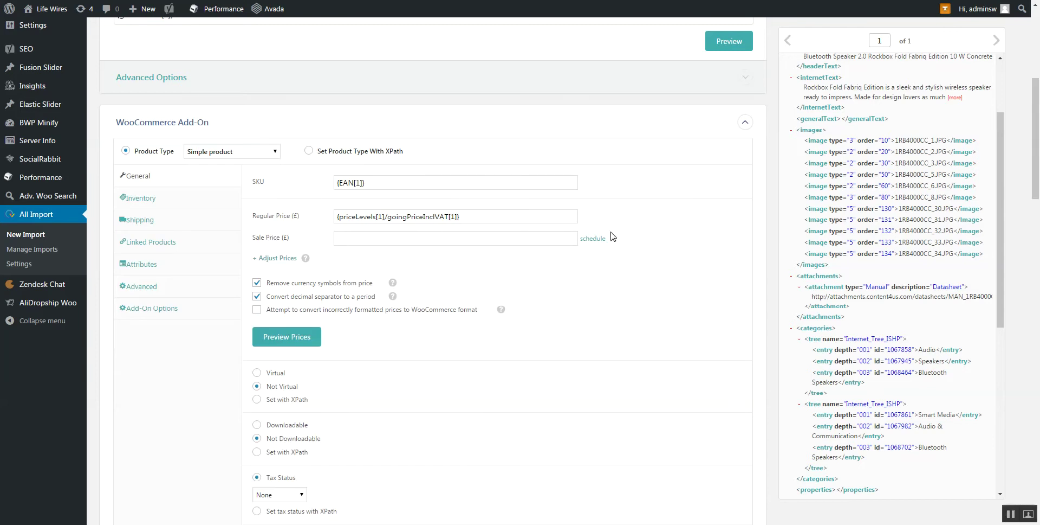
{"action": "left_click", "coordinate": [401, 118]}
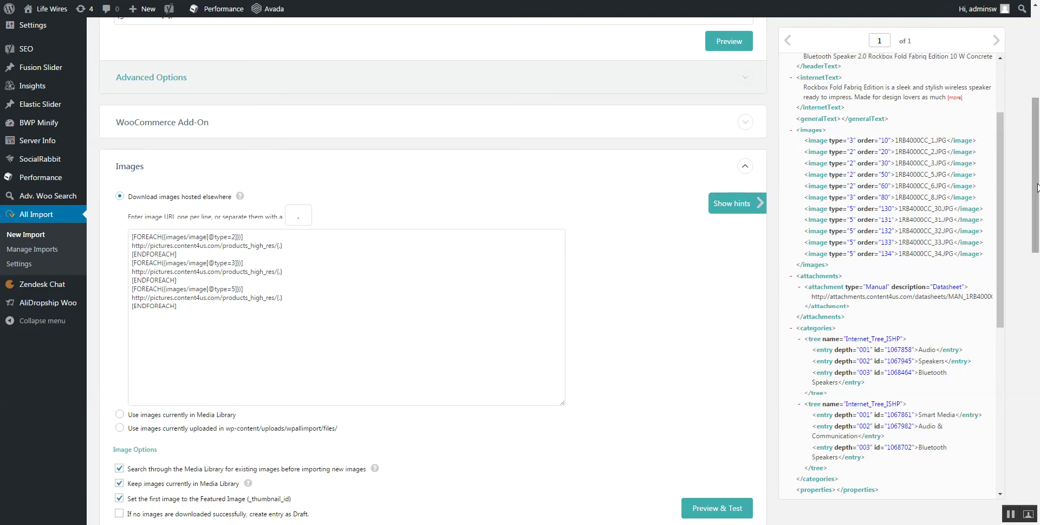
{"action": "left_click_drag", "start_coordinate": [1037, 187], "coordinate": [1037, 351]}
{"action": "scroll", "coordinate": [1004, 351], "scroll_direction": "down", "scroll_amount": 1}
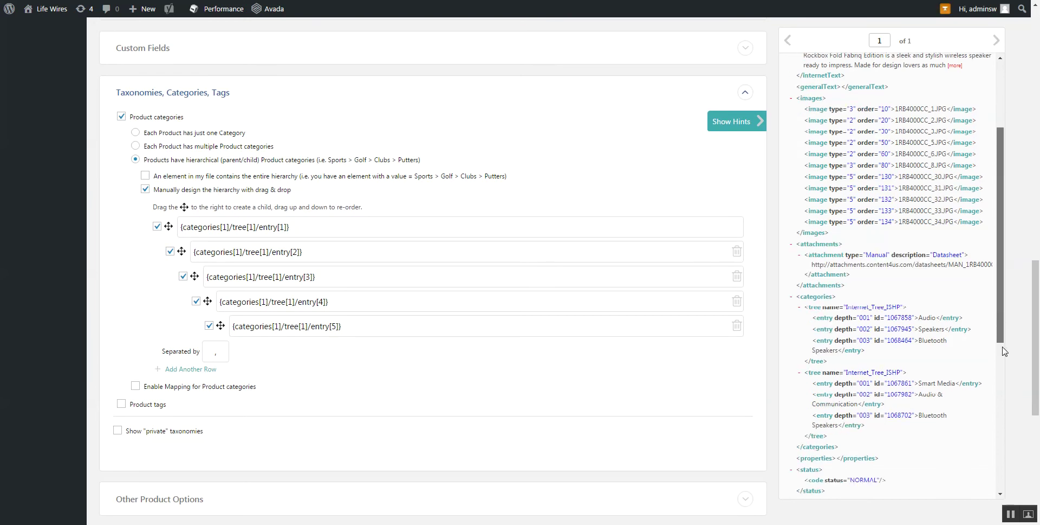
{"action": "scroll", "coordinate": [1004, 351], "scroll_direction": "down", "scroll_amount": 5}
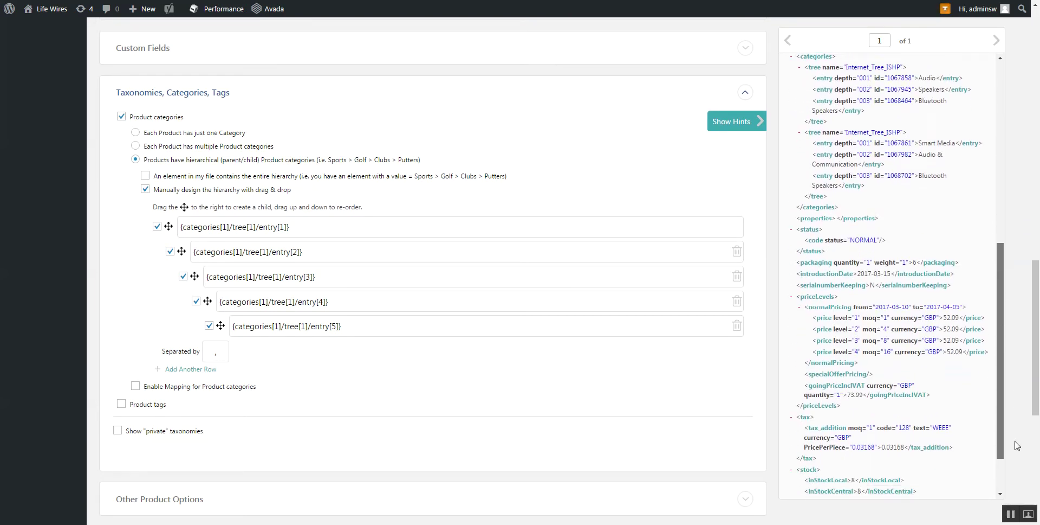
{"action": "scroll", "coordinate": [1003, 433], "scroll_direction": "up", "scroll_amount": 4}
{"action": "scroll", "coordinate": [989, 331], "scroll_direction": "up", "scroll_amount": 1}
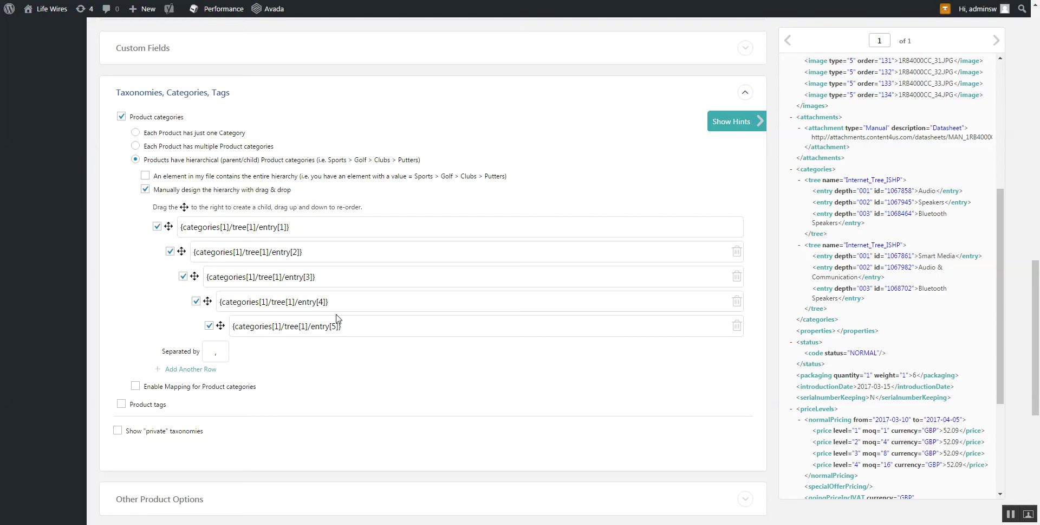
{"action": "left_click_drag", "start_coordinate": [1037, 295], "coordinate": [1038, 195]}
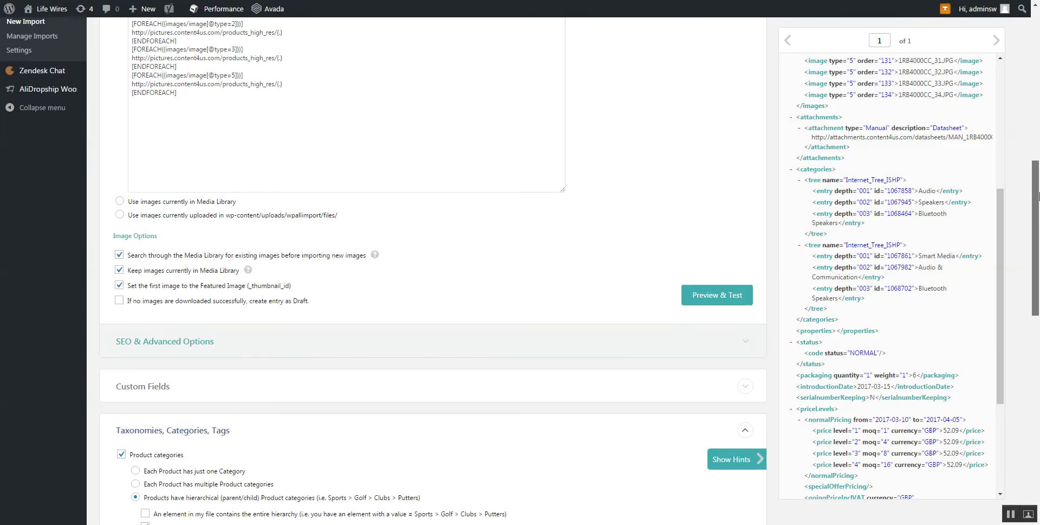
- Add a new custom field row named 'status' under Custom Fields
{"action": "left_click", "coordinate": [173, 395]}
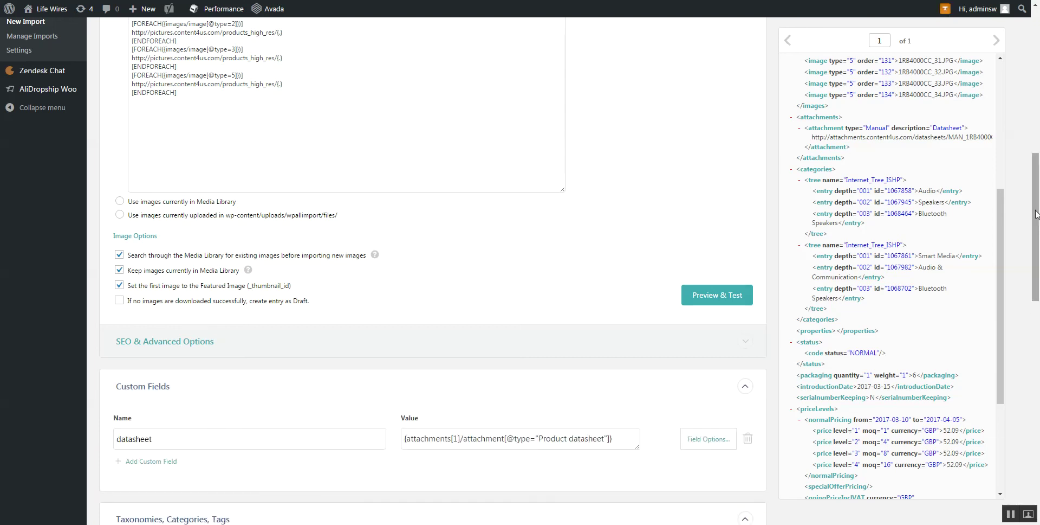
{"action": "scroll", "coordinate": [307, 136], "scroll_direction": "down", "scroll_amount": 5}
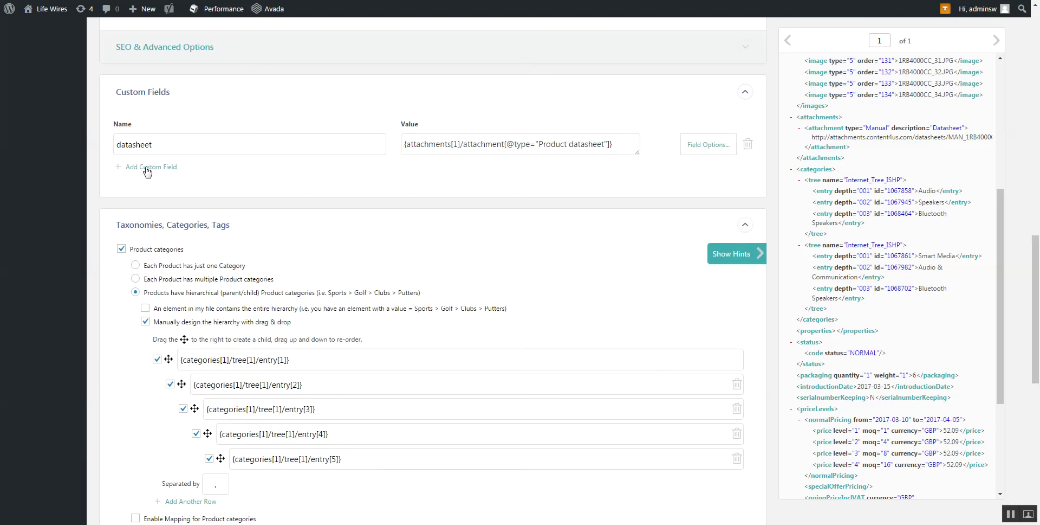
{"action": "left_click", "coordinate": [147, 168]}
{"action": "left_click", "coordinate": [217, 171]}
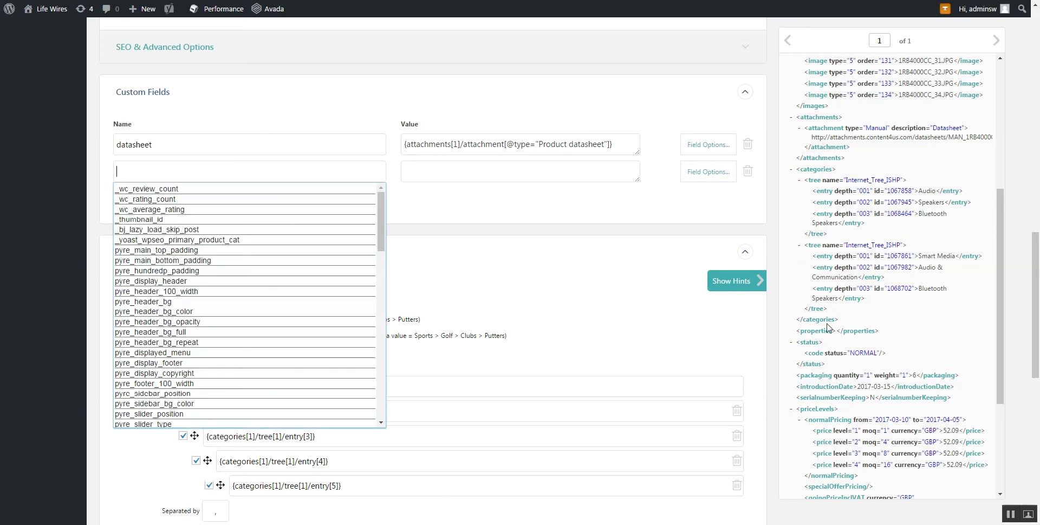
{"action": "type", "text": "status"}
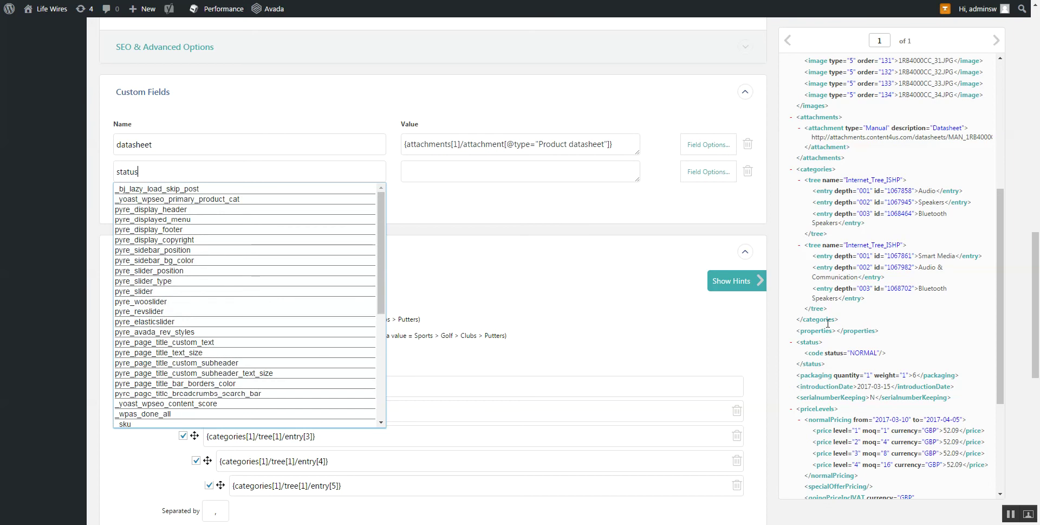
{"action": "key", "text": "Tab"}
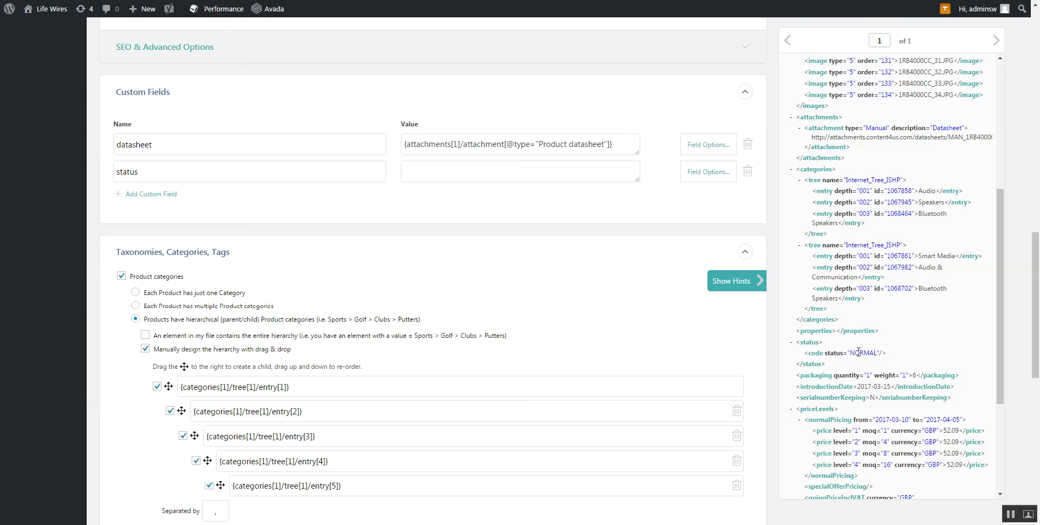
{"action": "double_click", "coordinate": [859, 351]}
{"action": "left_click", "coordinate": [841, 360]}
{"action": "left_click_drag", "start_coordinate": [839, 358], "coordinate": [542, 169]}
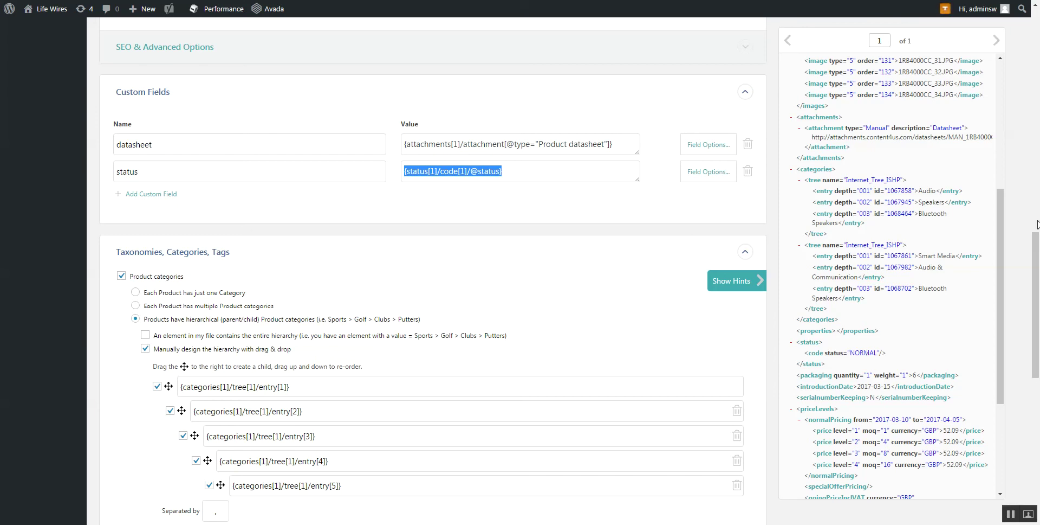
{"action": "left_click_drag", "start_coordinate": [1037, 224], "coordinate": [1038, 116]}
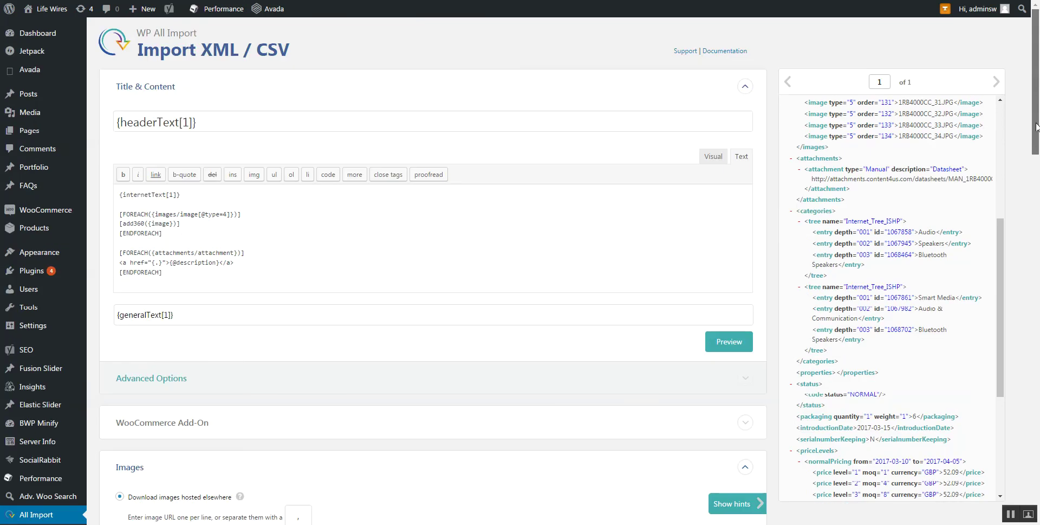